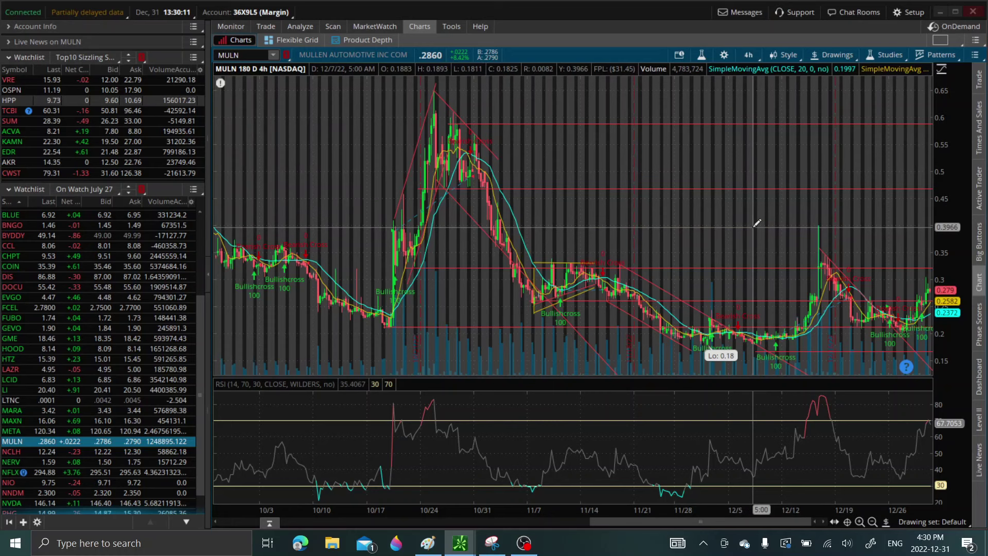
- Switch the MULN chart time frame to Wk 3 Y : W (three years of weekly candles)
{"action": "left_click", "coordinate": [750, 55]}
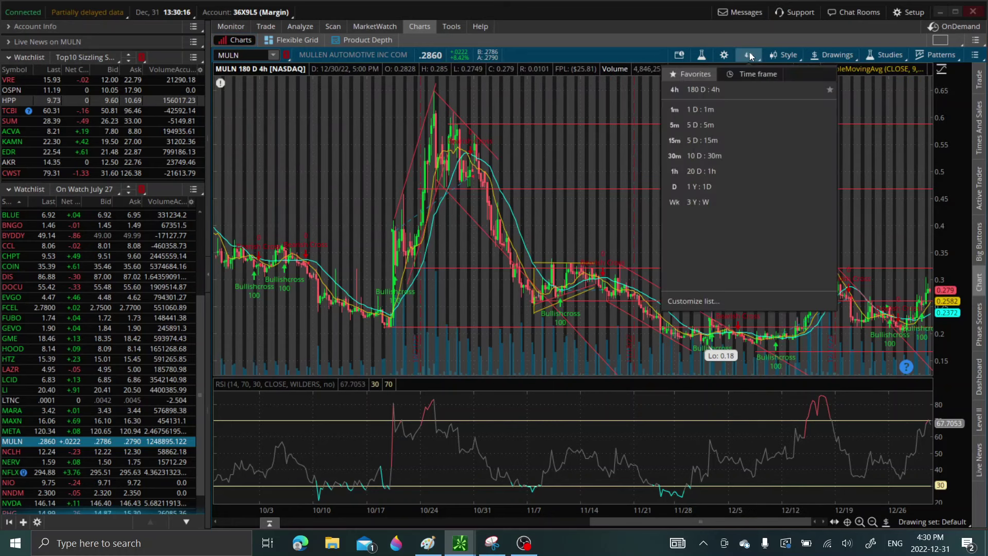
{"action": "left_click", "coordinate": [715, 202]}
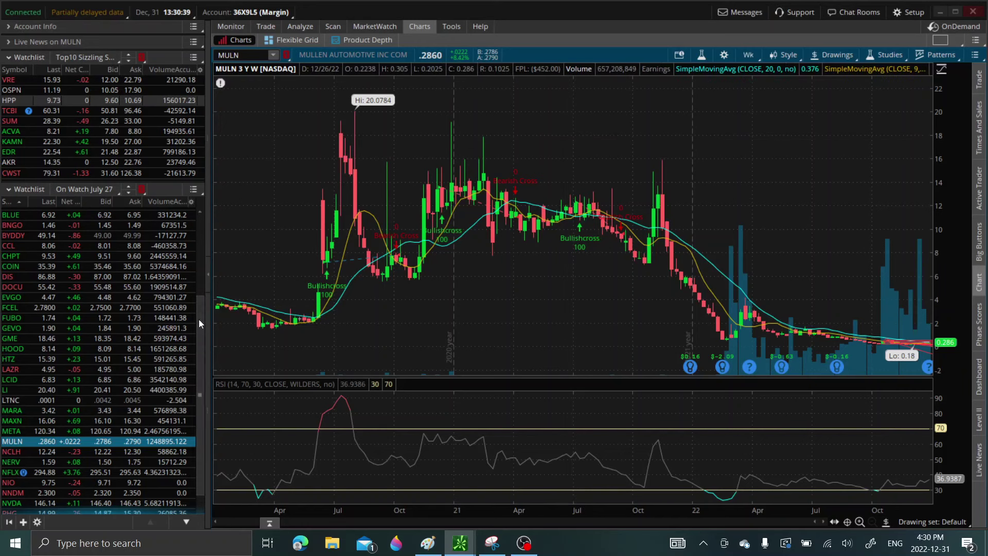
{"action": "left_click_drag", "start_coordinate": [200, 323], "coordinate": [202, 219]}
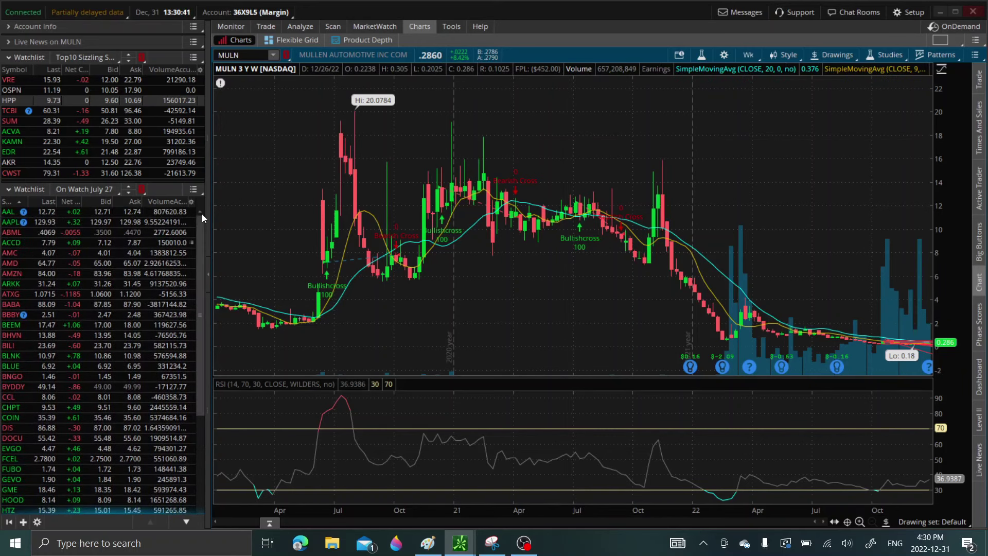
- Chart AAPL from the On Watch July 27 list and collapse the Top10 Sizzling watchlist
{"action": "left_click", "coordinate": [8, 223]}
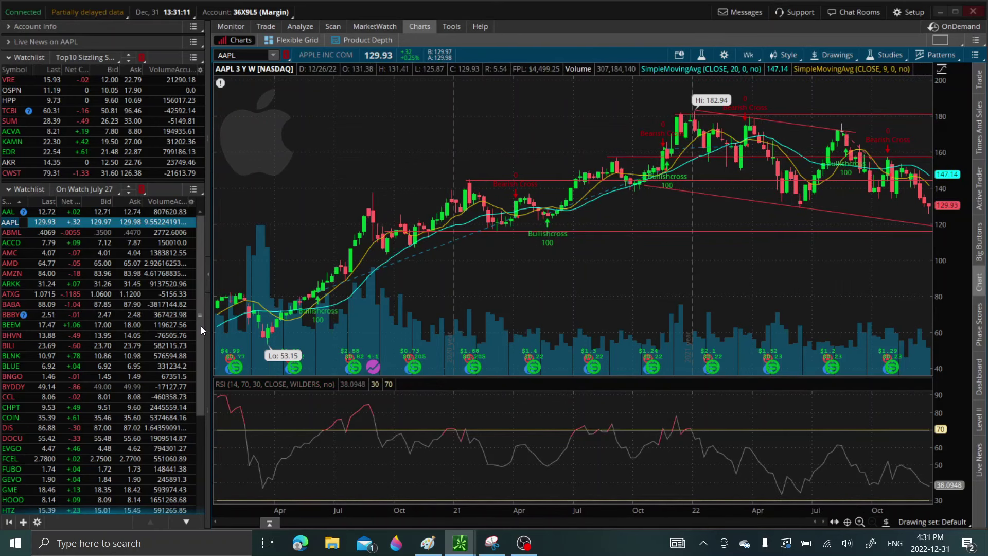
{"action": "left_click_drag", "start_coordinate": [201, 326], "coordinate": [200, 496]}
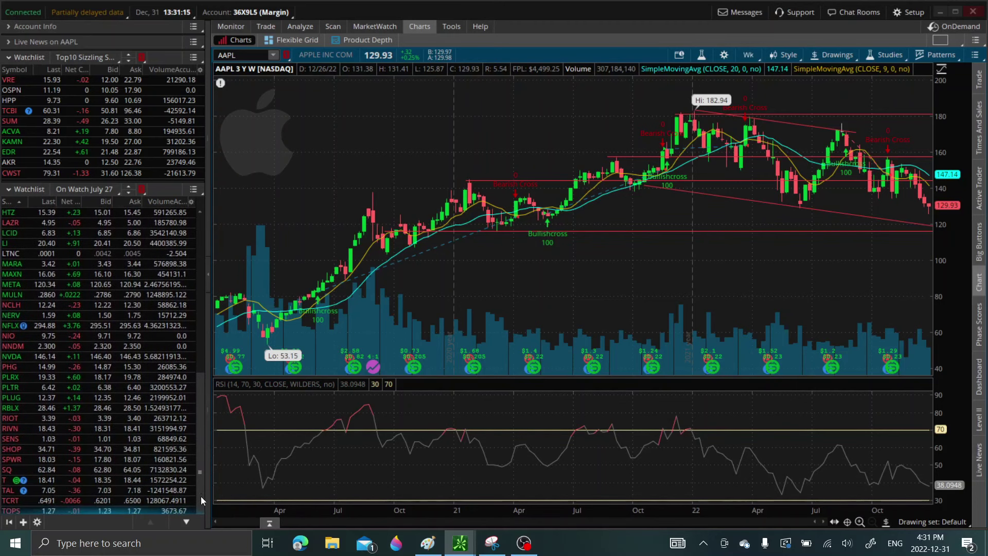
{"action": "left_click", "coordinate": [9, 61]}
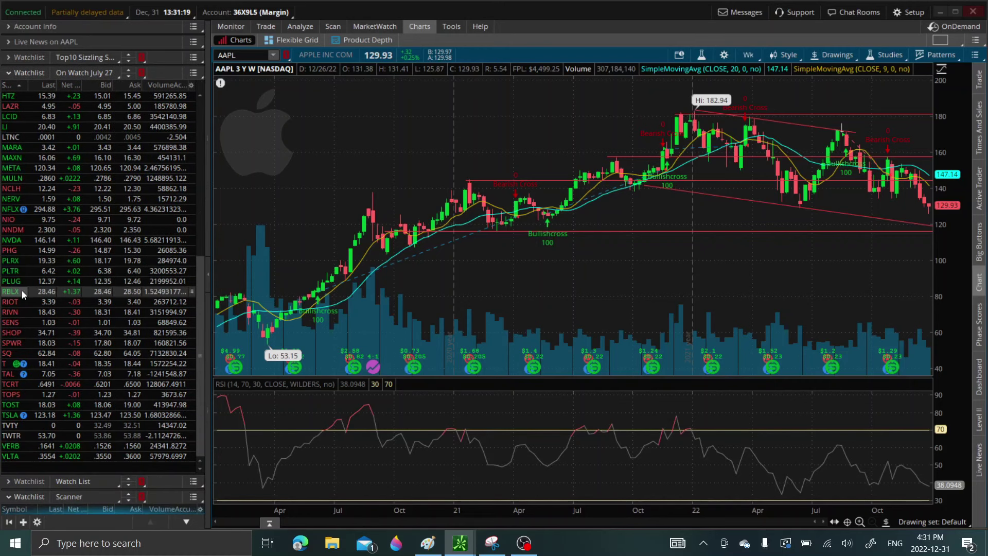
- Select TSLA in the On Watch July 27 watchlist to chart it
{"action": "left_click", "coordinate": [8, 417]}
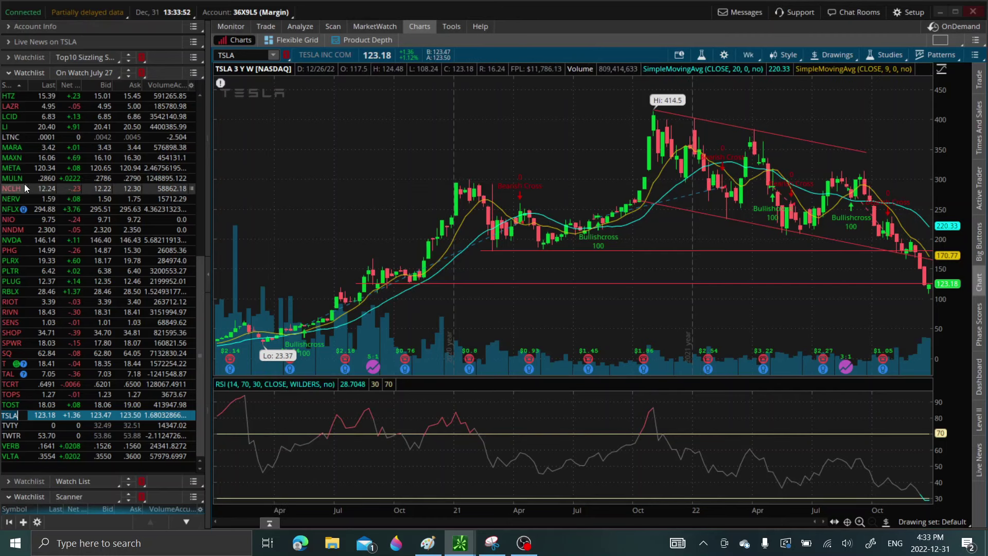
- Chart MULN again, setting the time frame to 180 D : 4h, then 20 D : 1h
{"action": "left_click", "coordinate": [12, 178]}
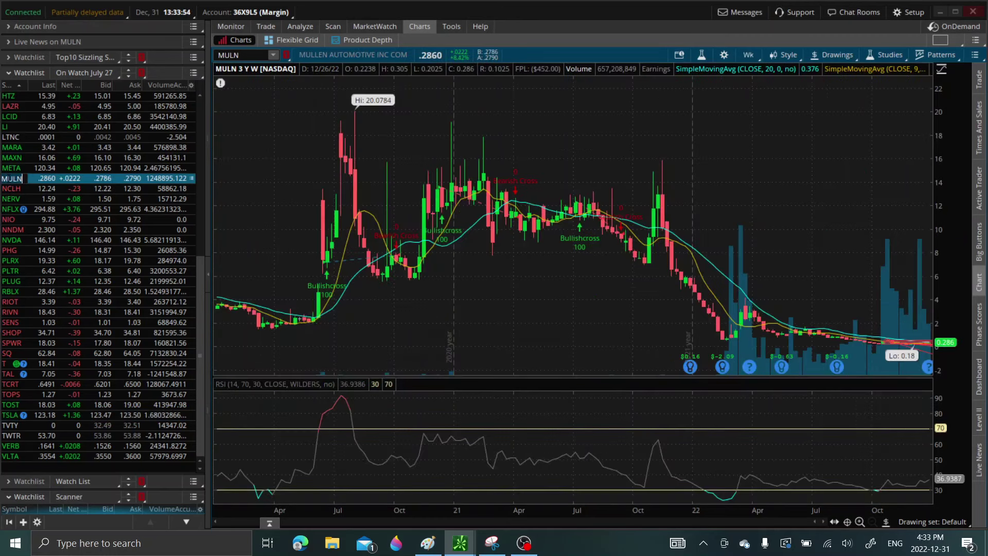
{"action": "left_click", "coordinate": [751, 55]}
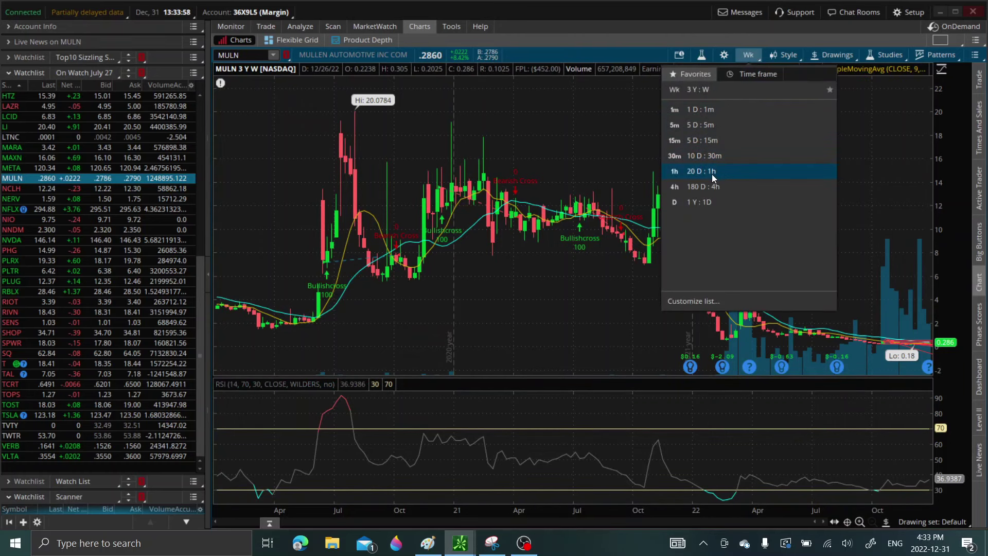
{"action": "left_click", "coordinate": [712, 188]}
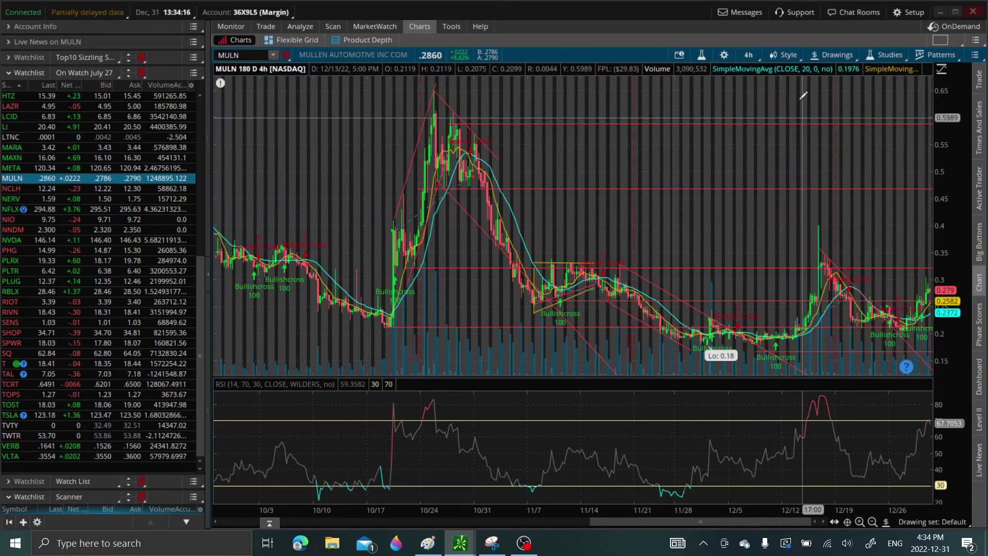
{"action": "left_click", "coordinate": [748, 55]}
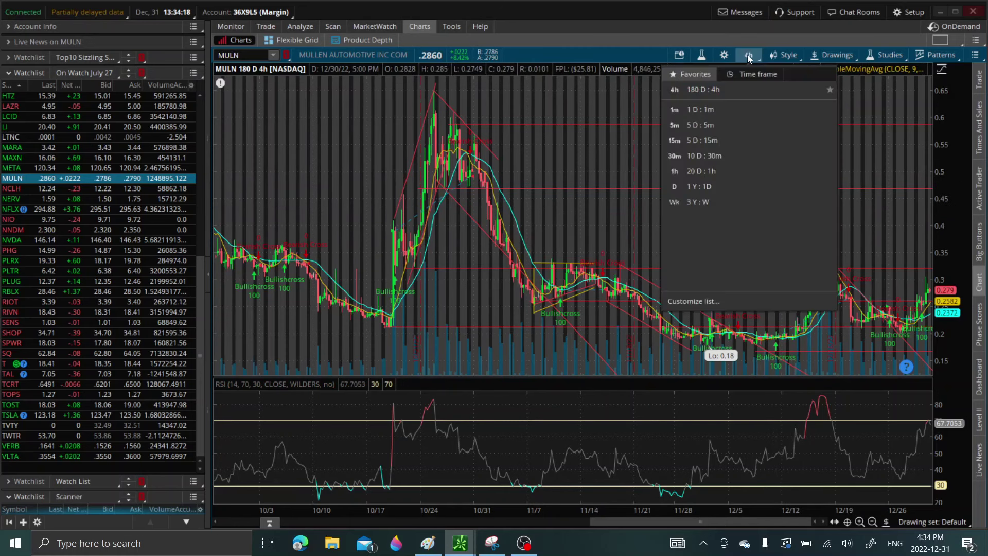
{"action": "left_click", "coordinate": [715, 175]}
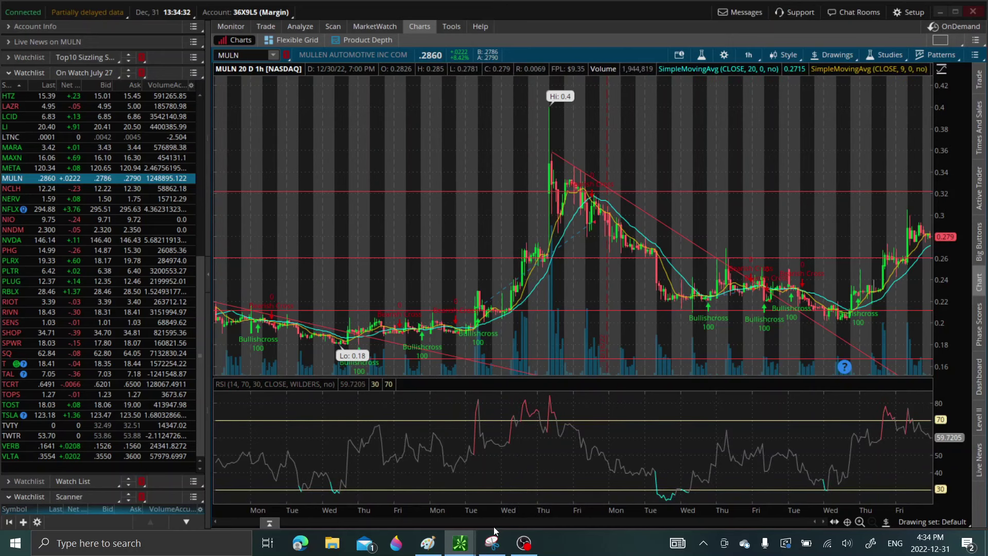
- Minimize the Snipping Tool and bring up the annotated MULN chart snip in Paint
{"action": "left_click", "coordinate": [497, 550]}
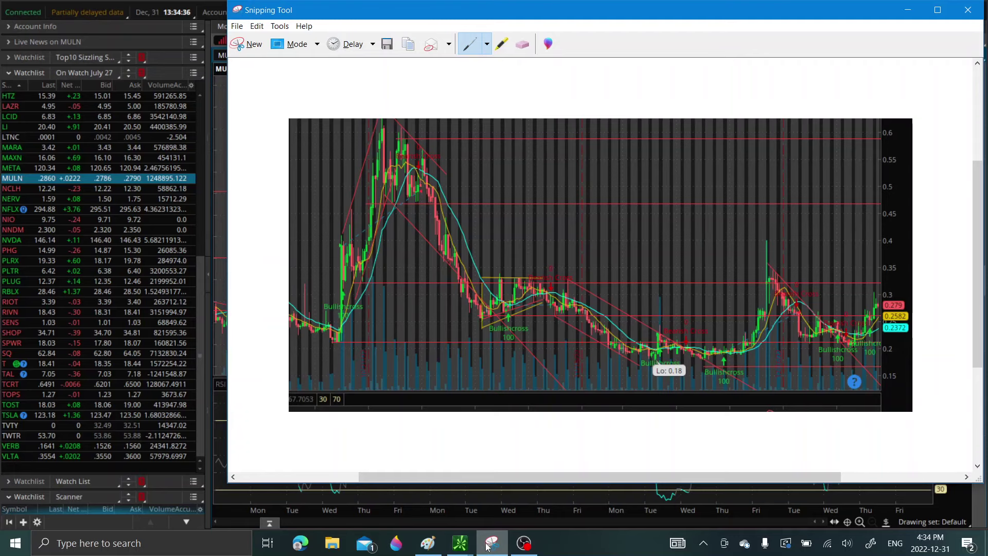
{"action": "left_click", "coordinate": [488, 548]}
{"action": "left_click", "coordinate": [428, 544]}
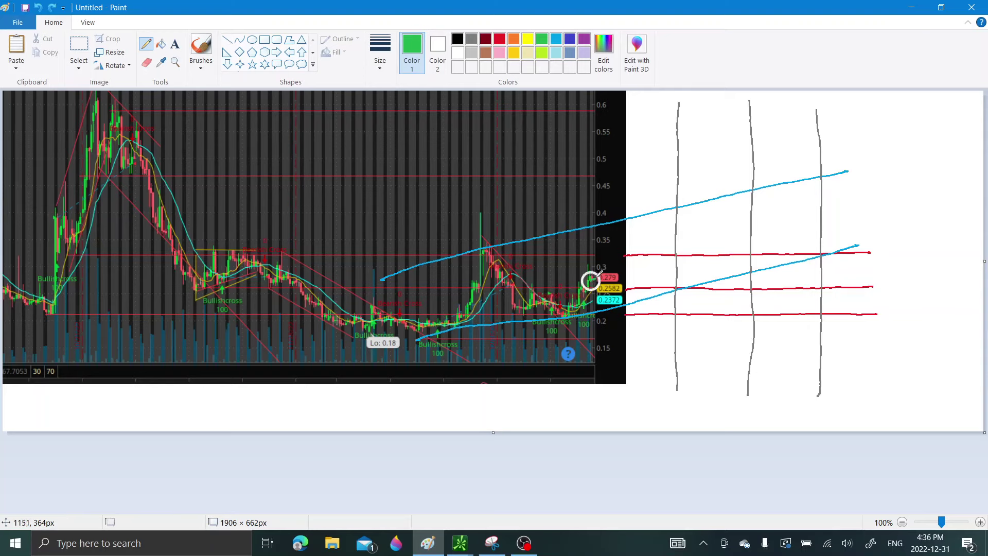
- Pencil a green forecast from the latest candle, dipping to the lower blue line, then rising toward the upper one
{"action": "left_click_drag", "start_coordinate": [591, 280], "coordinate": [628, 256]}
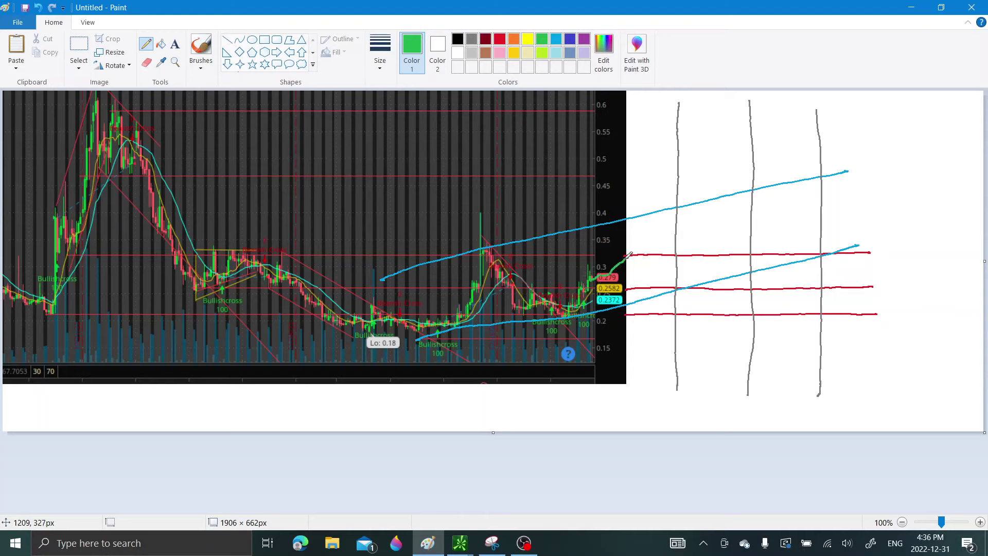
{"action": "left_click", "coordinate": [628, 256]}
{"action": "left_click_drag", "start_coordinate": [628, 256], "coordinate": [673, 287]}
{"action": "mouse_move", "coordinate": [677, 283]}
{"action": "left_mouse_down"}
{"action": "mouse_move", "coordinate": [708, 242]}
{"action": "mouse_move", "coordinate": [708, 261]}
{"action": "mouse_move", "coordinate": [727, 277]}
{"action": "mouse_move", "coordinate": [772, 216]}
{"action": "mouse_move", "coordinate": [788, 253]}
{"action": "mouse_move", "coordinate": [797, 251]}
{"action": "mouse_move", "coordinate": [840, 174]}
{"action": "left_mouse_up"}
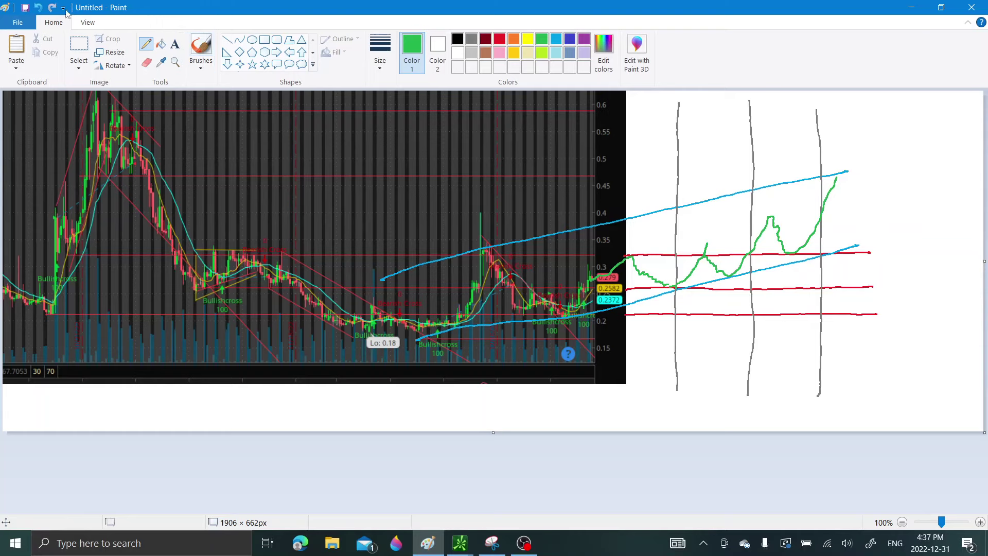
- Undo the last forecast stroke and redraw it rising from the dip to the upper blue line
{"action": "left_click", "coordinate": [37, 8]}
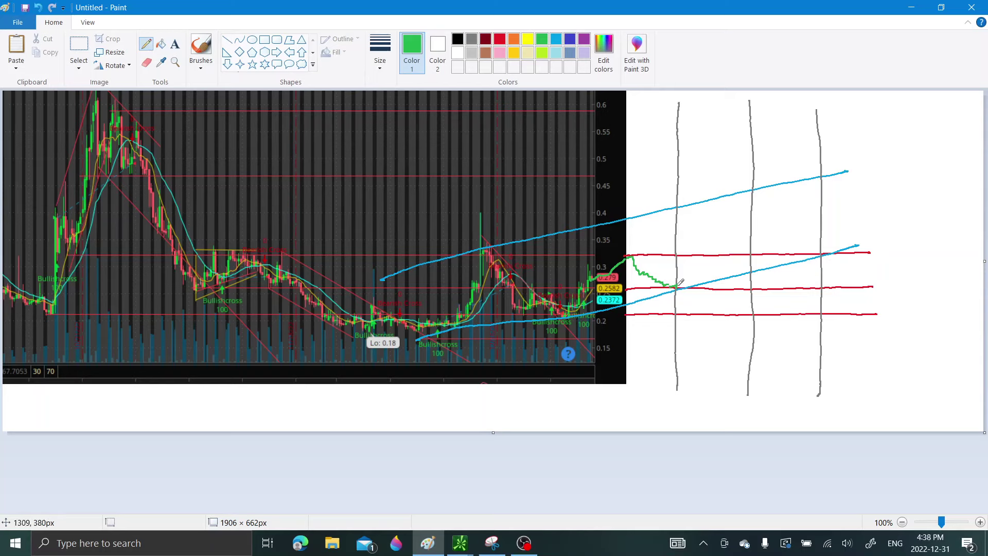
{"action": "mouse_move", "coordinate": [676, 286]}
{"action": "left_mouse_down"}
{"action": "mouse_move", "coordinate": [696, 272]}
{"action": "mouse_move", "coordinate": [713, 228]}
{"action": "mouse_move", "coordinate": [738, 226]}
{"action": "mouse_move", "coordinate": [764, 253]}
{"action": "left_mouse_up"}
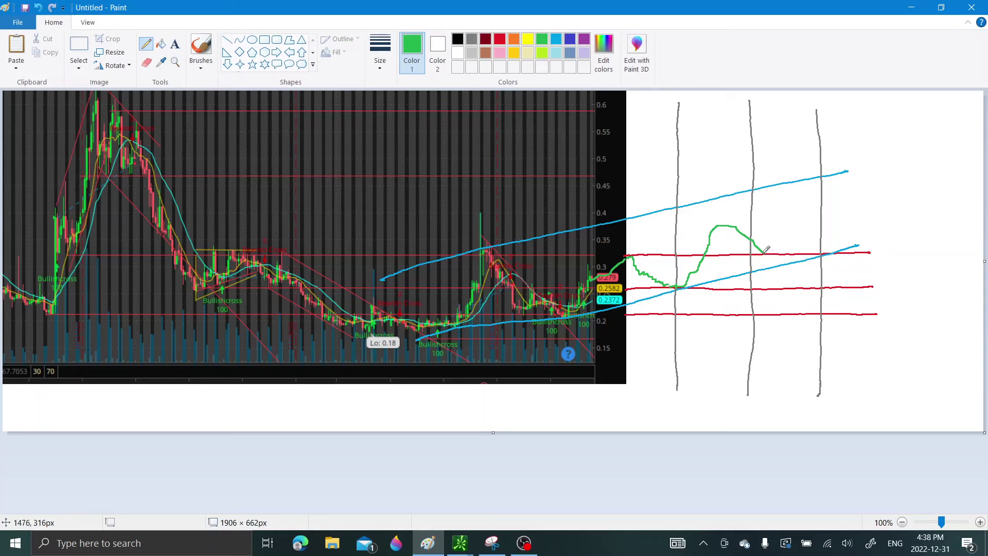
{"action": "mouse_move", "coordinate": [763, 254]}
{"action": "left_mouse_down"}
{"action": "mouse_move", "coordinate": [778, 255]}
{"action": "mouse_move", "coordinate": [811, 180]}
{"action": "left_mouse_up"}
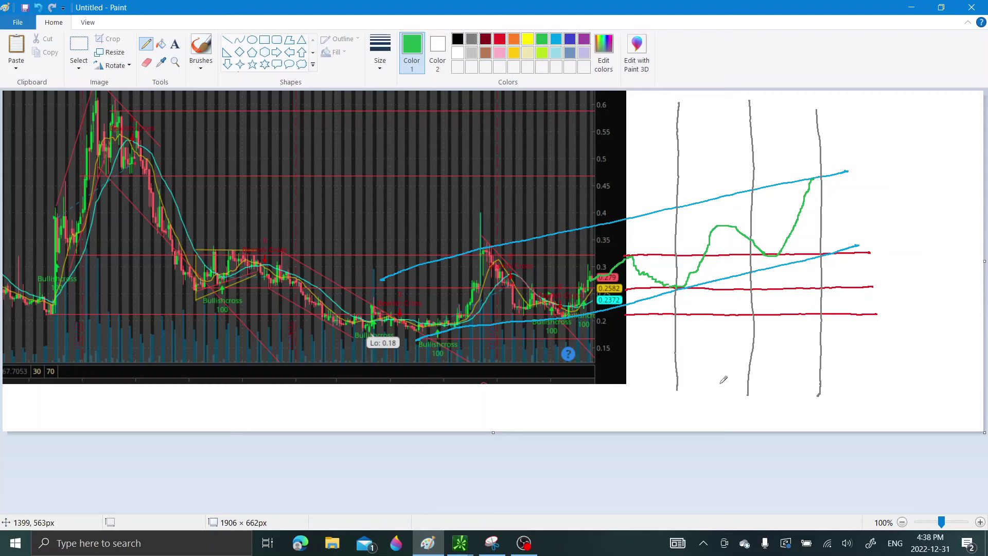
- Bring Main@thinkorswim forward and set the MULN chart to 180 D : 4h
{"action": "mouse_move", "coordinate": [460, 551]}
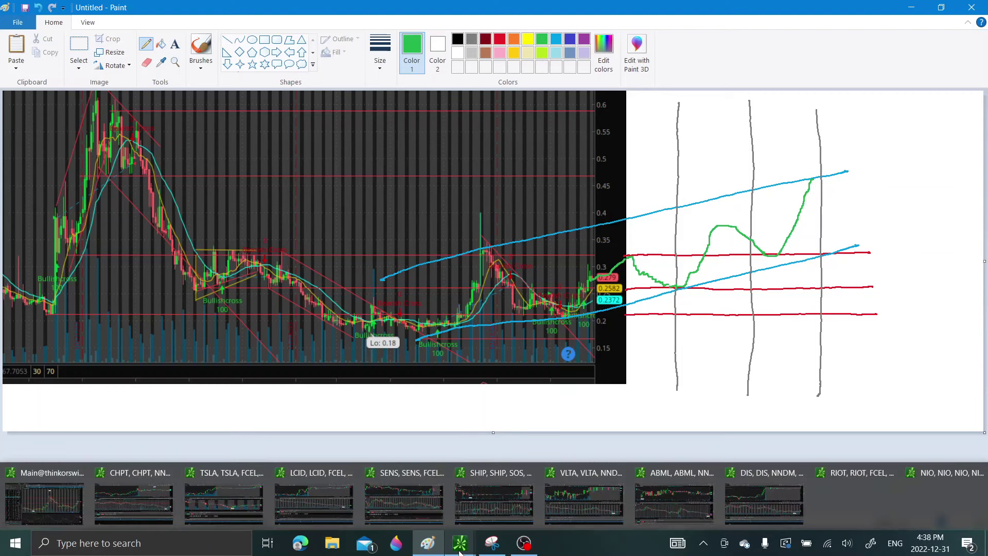
{"action": "mouse_move", "coordinate": [76, 514]}
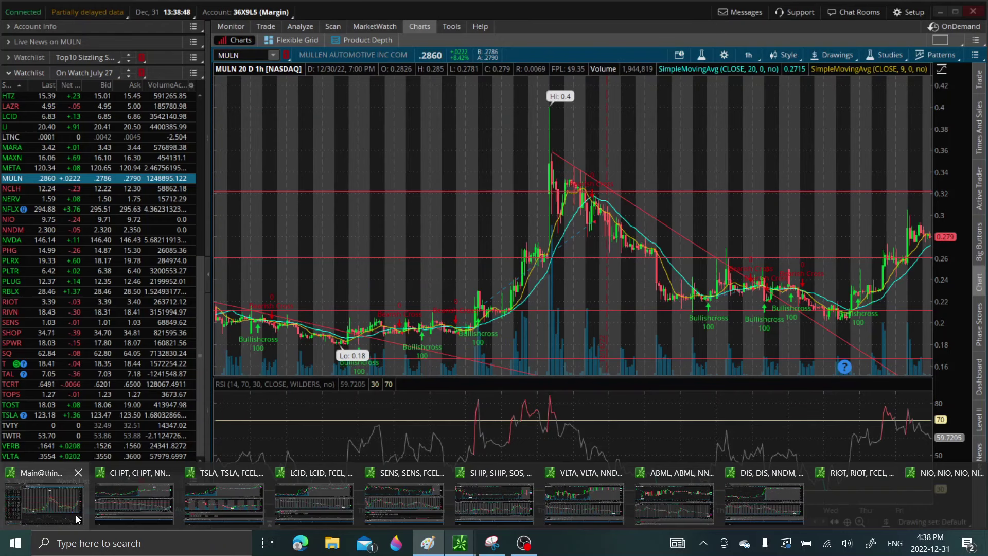
{"action": "left_click", "coordinate": [49, 474]}
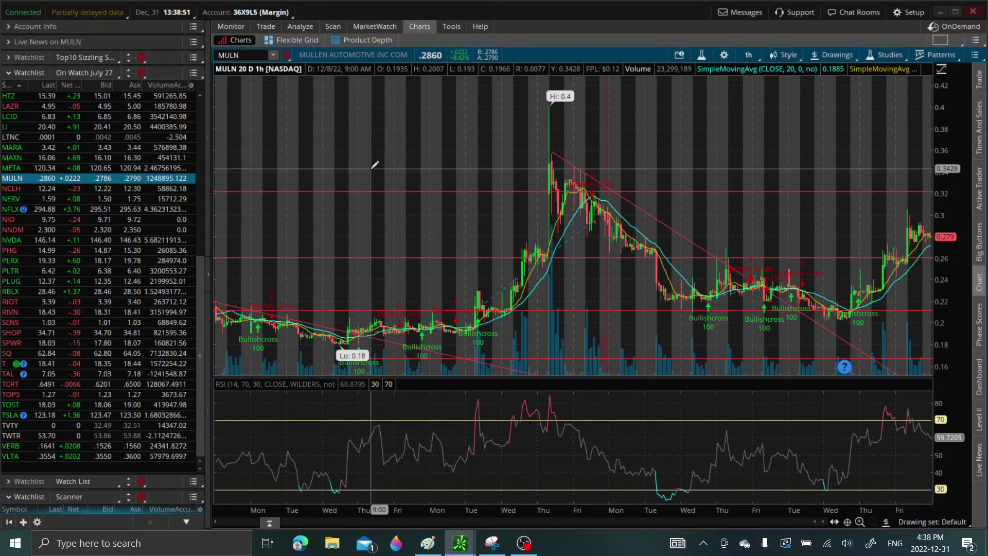
{"action": "left_click", "coordinate": [752, 60]}
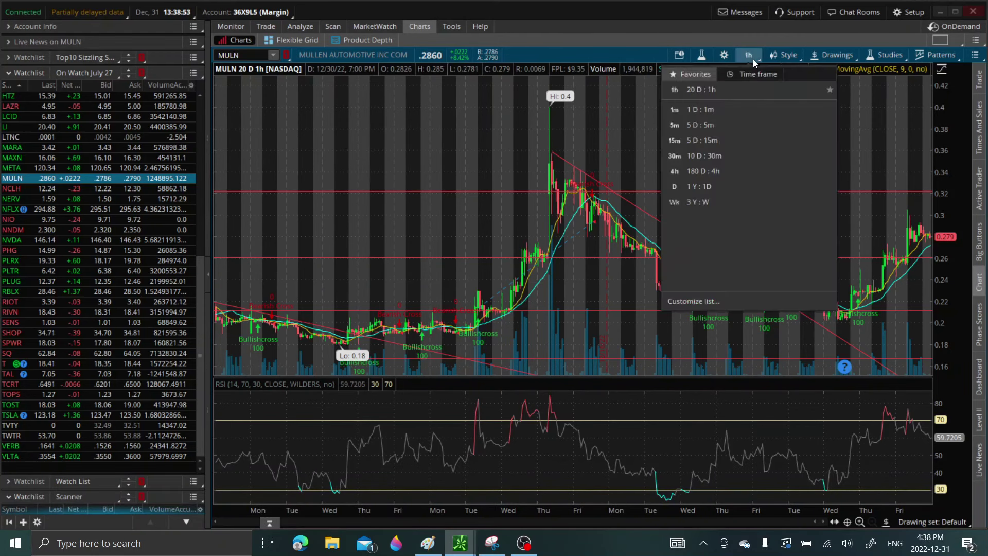
{"action": "left_click", "coordinate": [717, 174]}
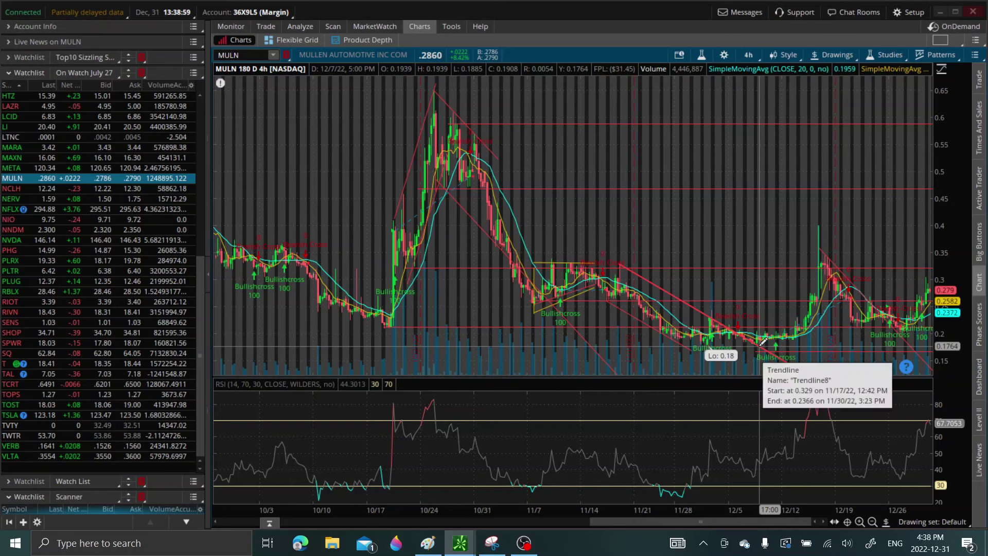
- Remove the old line near 0.18 and an old trendline from the MULN 4-hour chart
{"action": "right_click", "coordinate": [821, 352]}
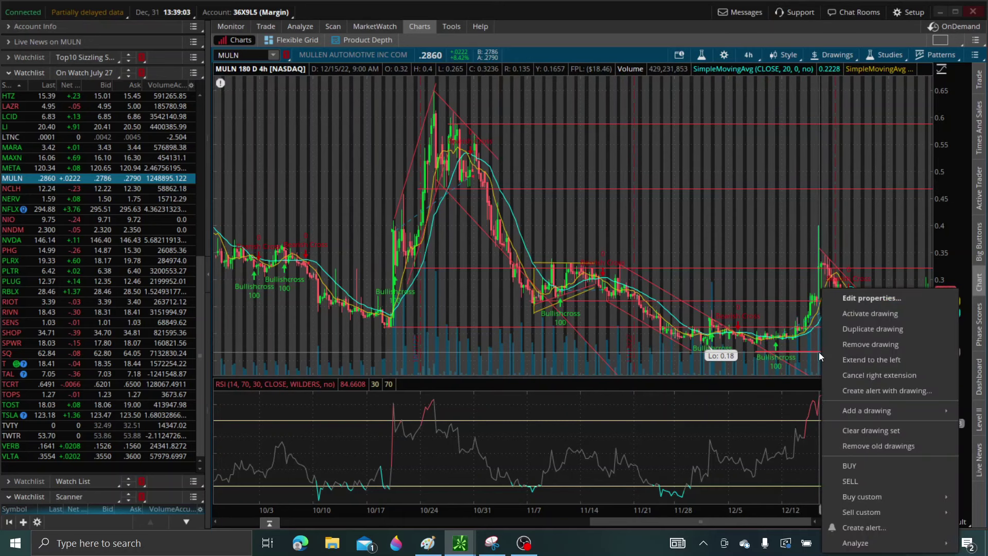
{"action": "left_click", "coordinate": [847, 345]}
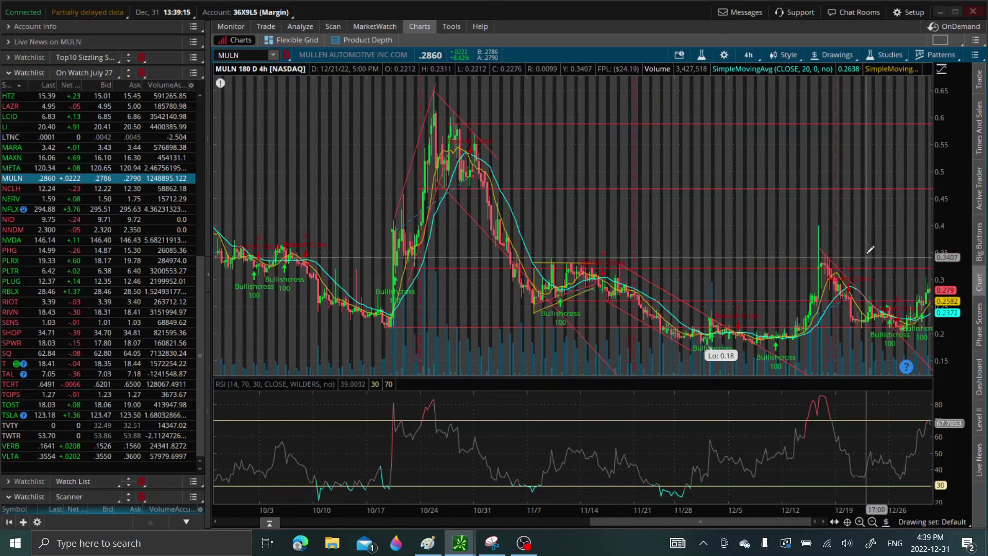
{"action": "right_click", "coordinate": [913, 344]}
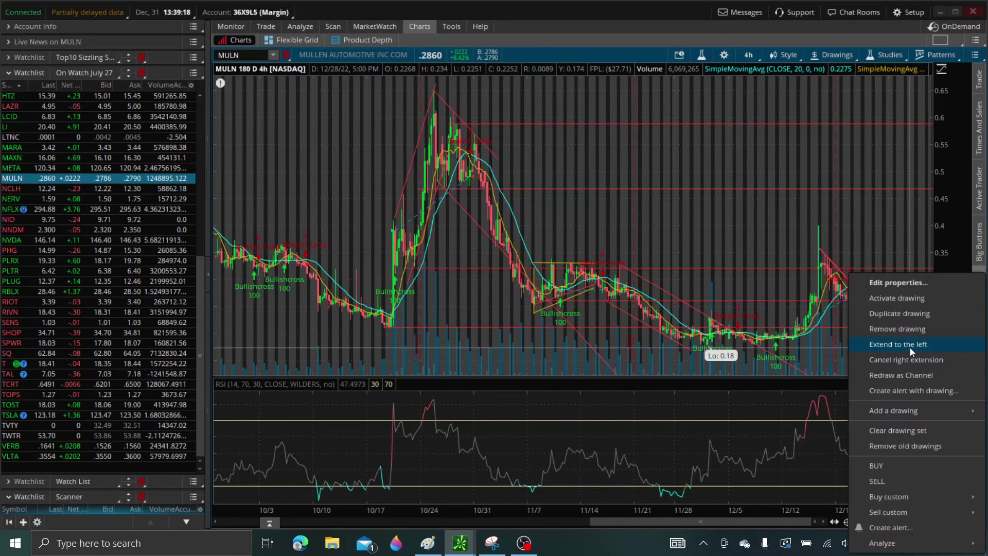
{"action": "left_click", "coordinate": [898, 324]}
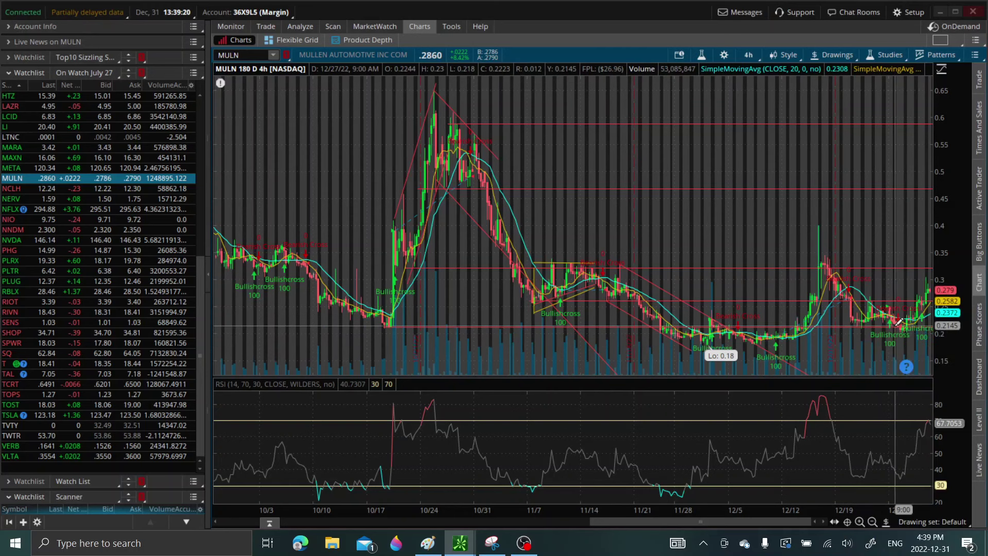
{"action": "right_click", "coordinate": [761, 342]}
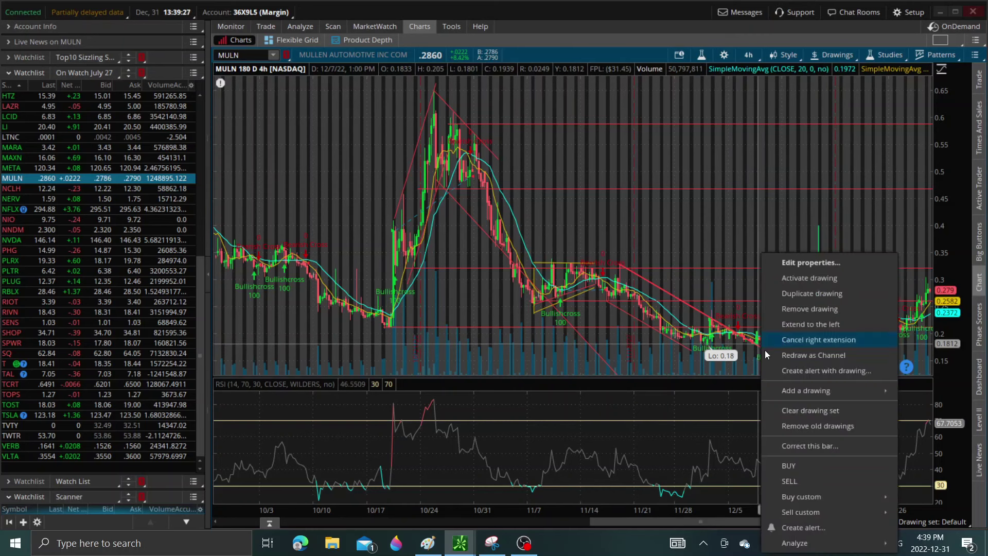
{"action": "mouse_move", "coordinate": [799, 396]}
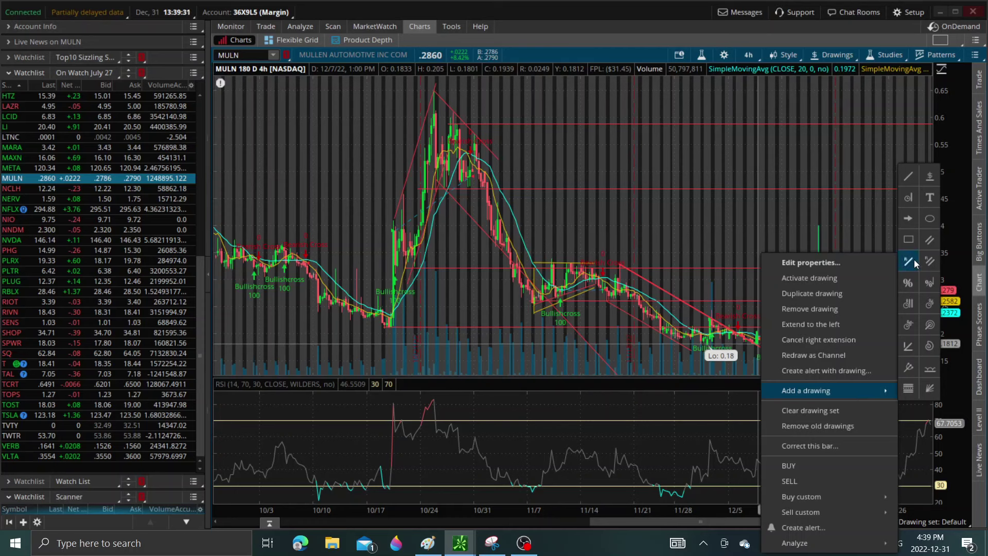
- Draw a rising trendline on the December lows and duplicate it up to about 0.355
{"action": "left_click", "coordinate": [909, 177]}
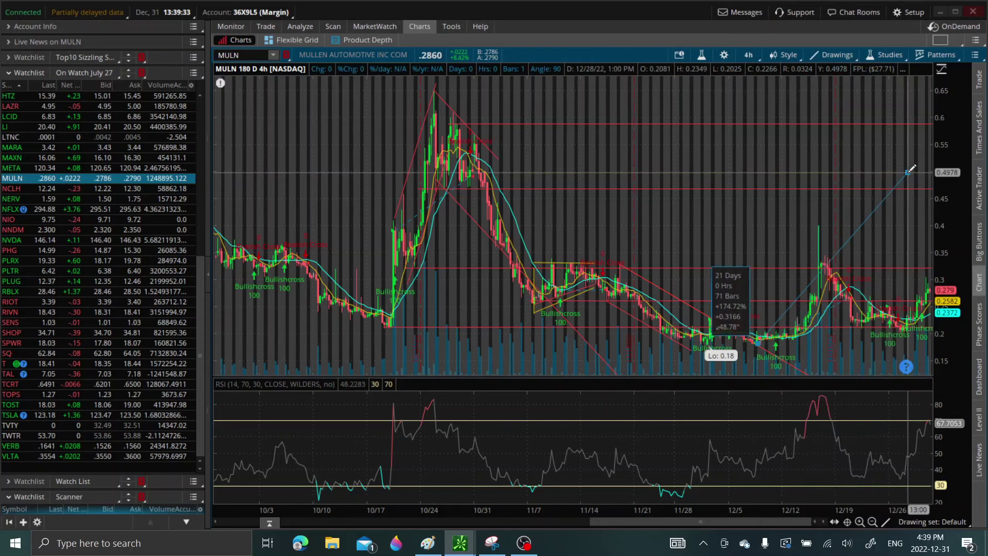
{"action": "left_click", "coordinate": [935, 322]}
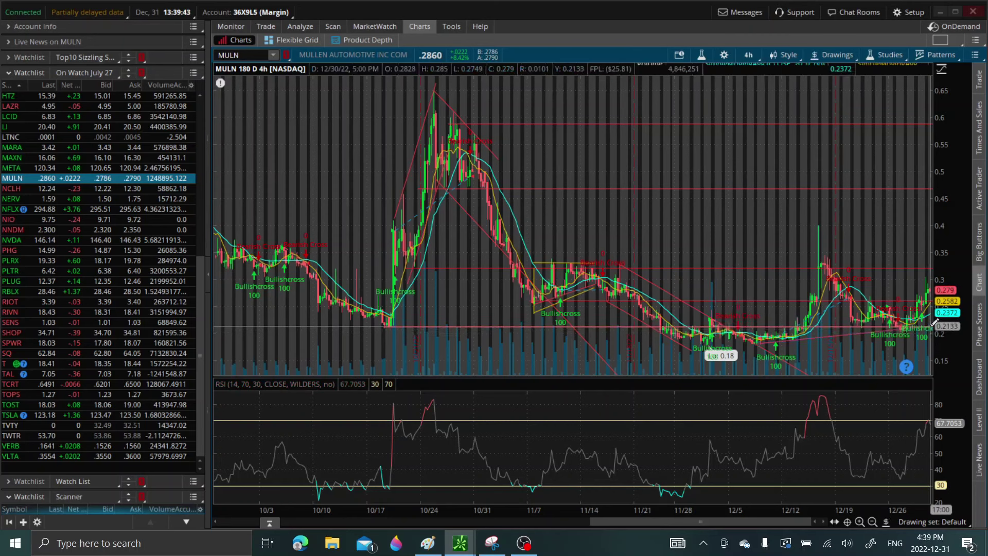
{"action": "right_click", "coordinate": [811, 337]}
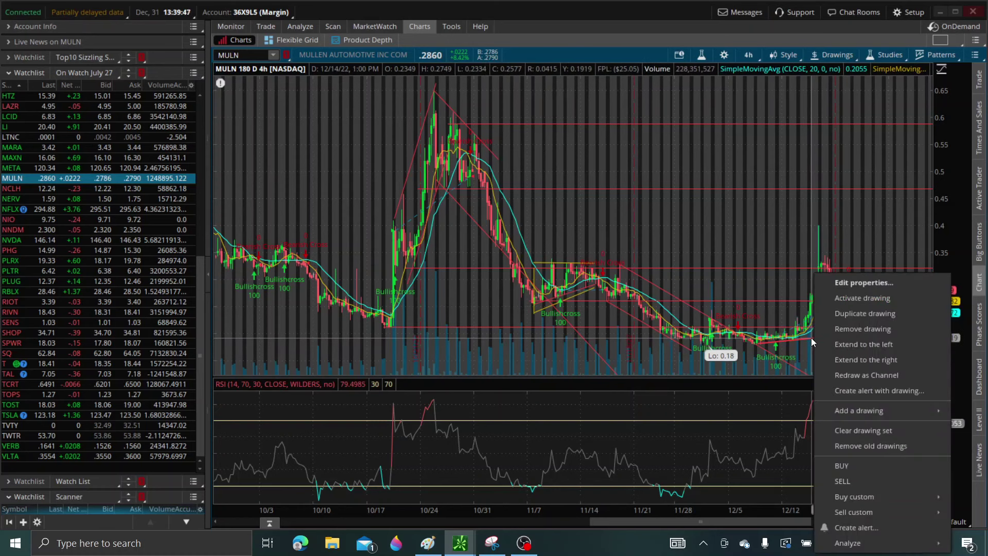
{"action": "left_click", "coordinate": [845, 314]}
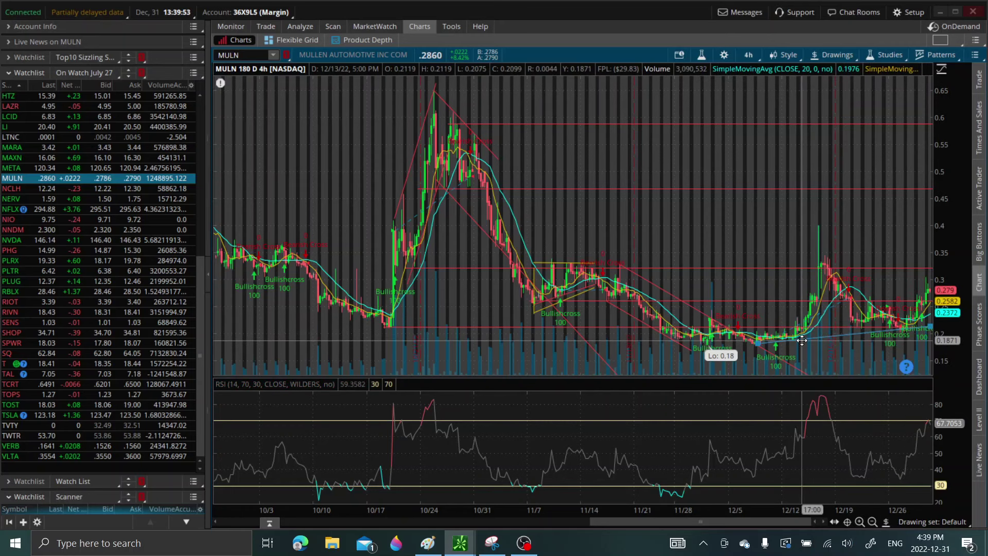
{"action": "left_click_drag", "start_coordinate": [802, 340], "coordinate": [833, 263]}
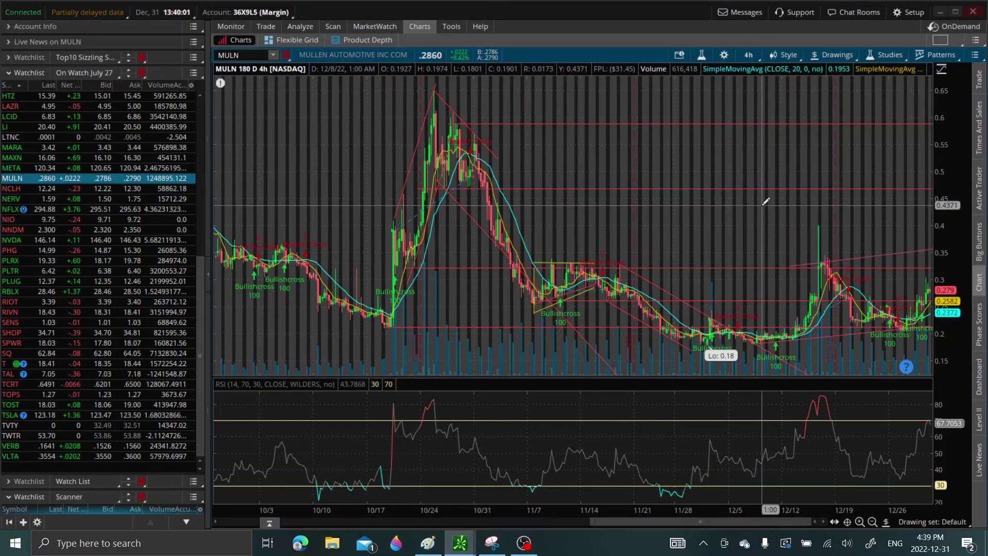